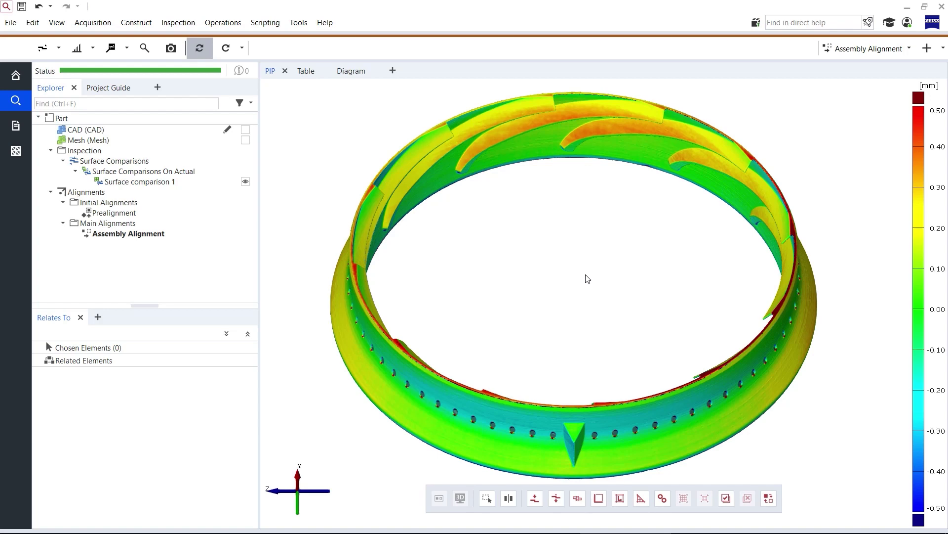
Display only the ring's CAD model in the 3D view, replacing the deviation colour map.
scroll(575, 444, "up", 5)
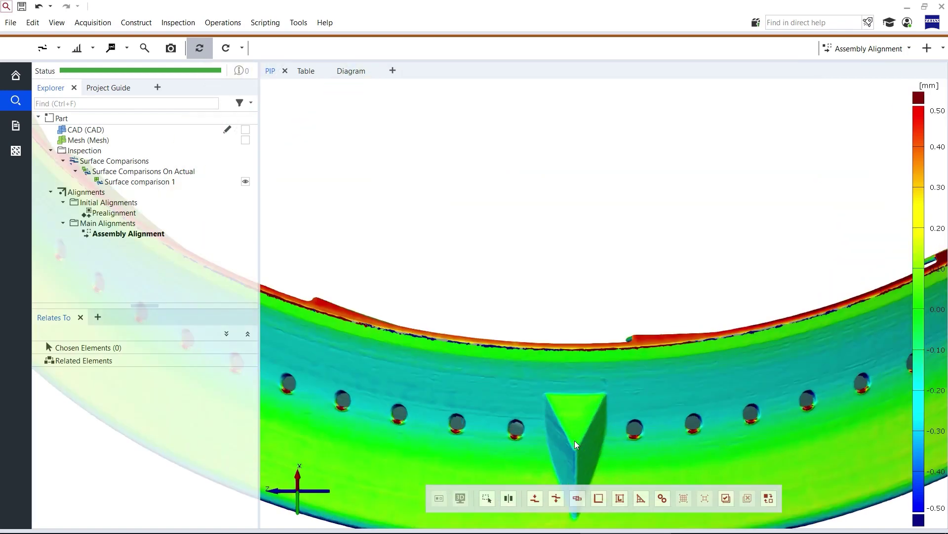
scroll(583, 426, "down", 2)
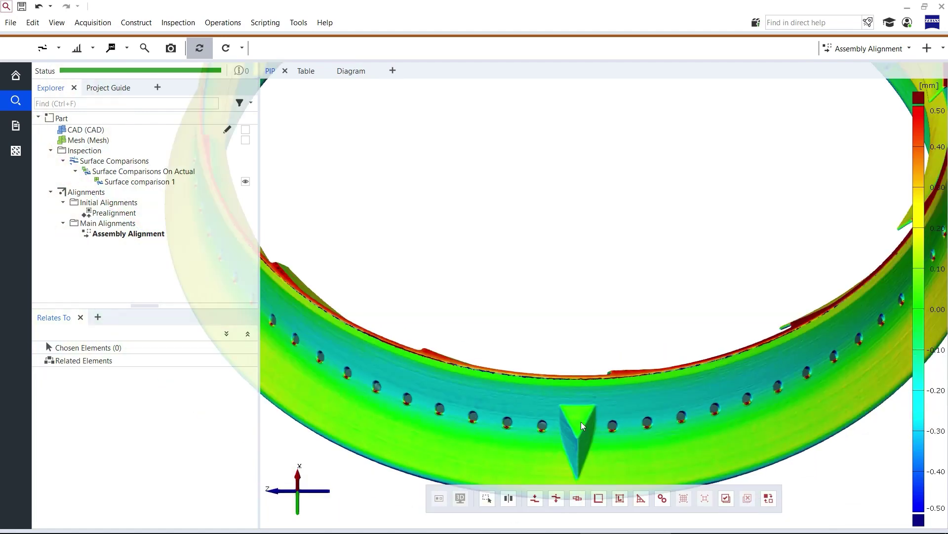
scroll(582, 425, "down", 5)
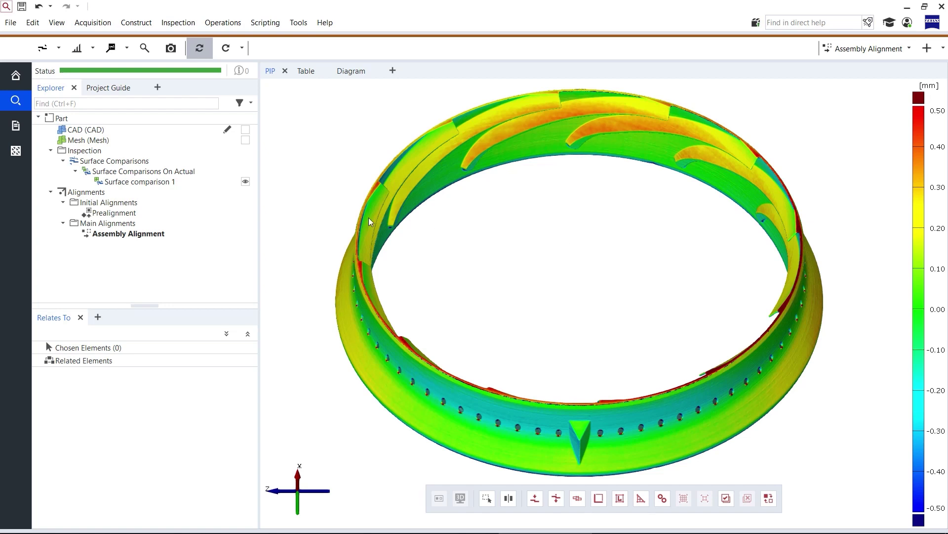
left_click_drag(112, 131, 619, 279)
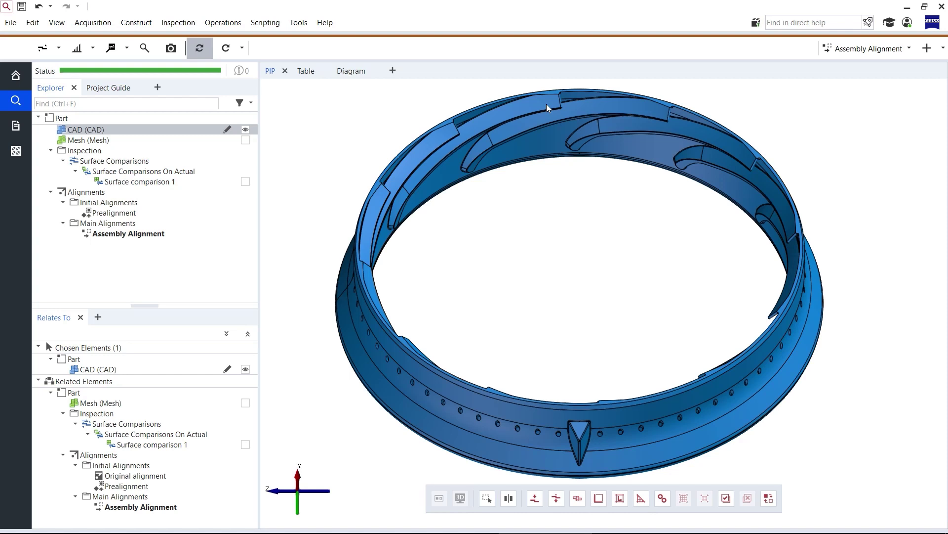
Pick a few vane and band patches on the ring, then deselect all patches.
left_click(577, 497)
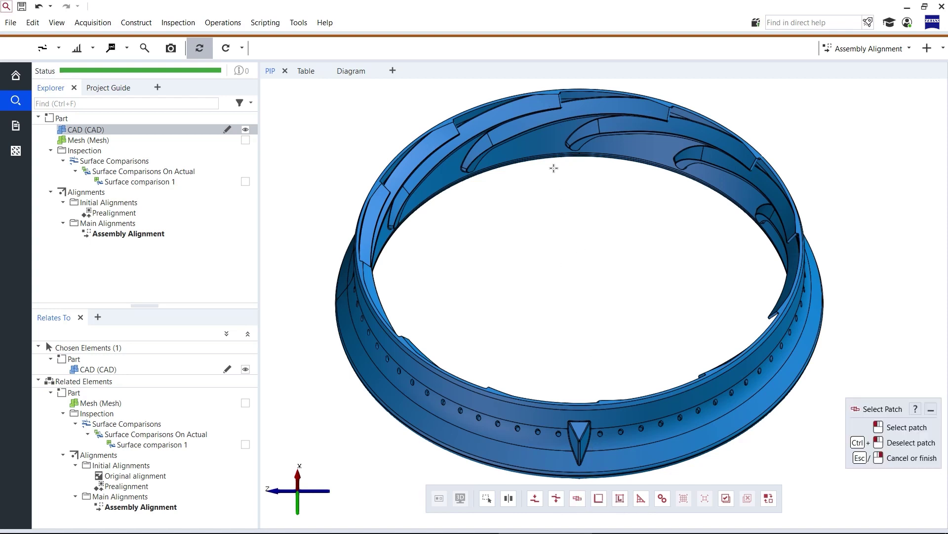
left_click(543, 117)
left_click(534, 107)
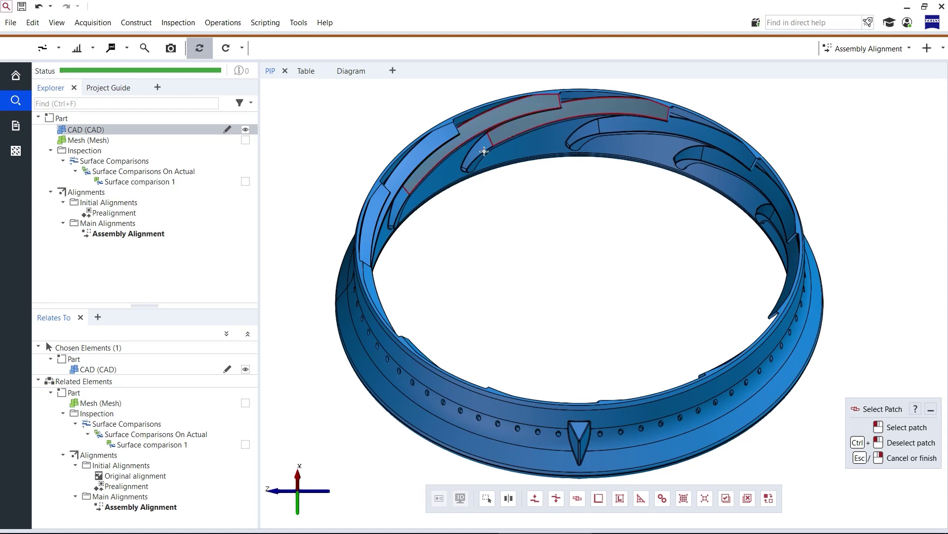
left_click(480, 157)
key("Escape")
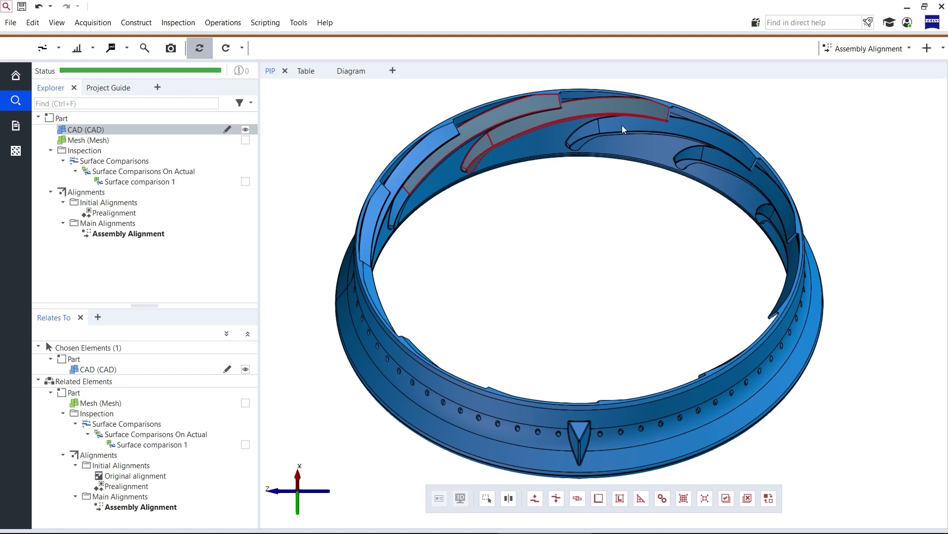
left_click(747, 498)
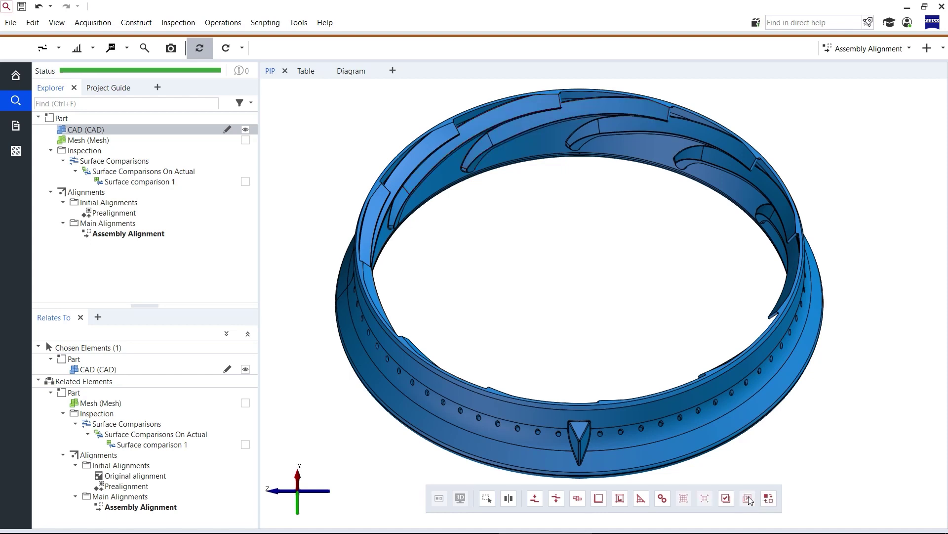
Start a Select Inside Sphere selection with the centre point set to (-3, 0, 0).
left_click(32, 23)
mouse_move(81, 227)
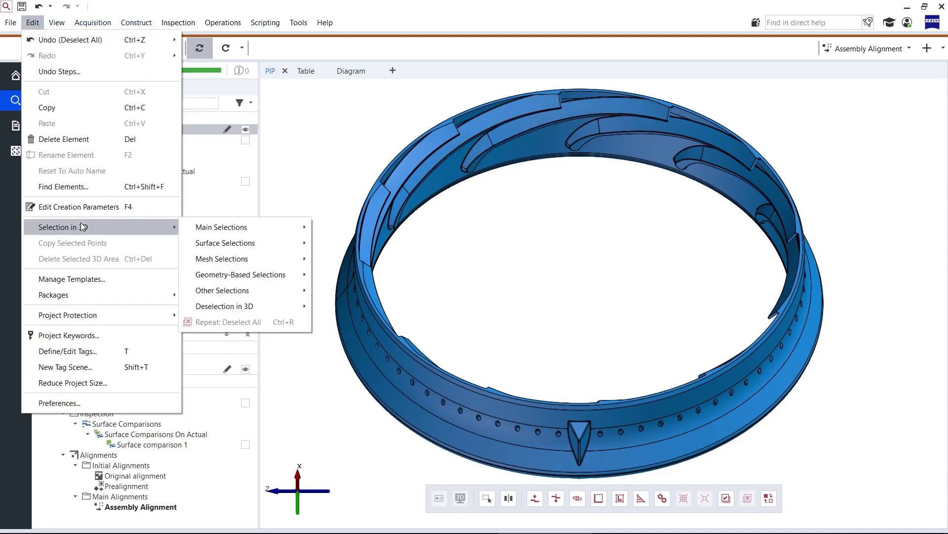
mouse_move(219, 296)
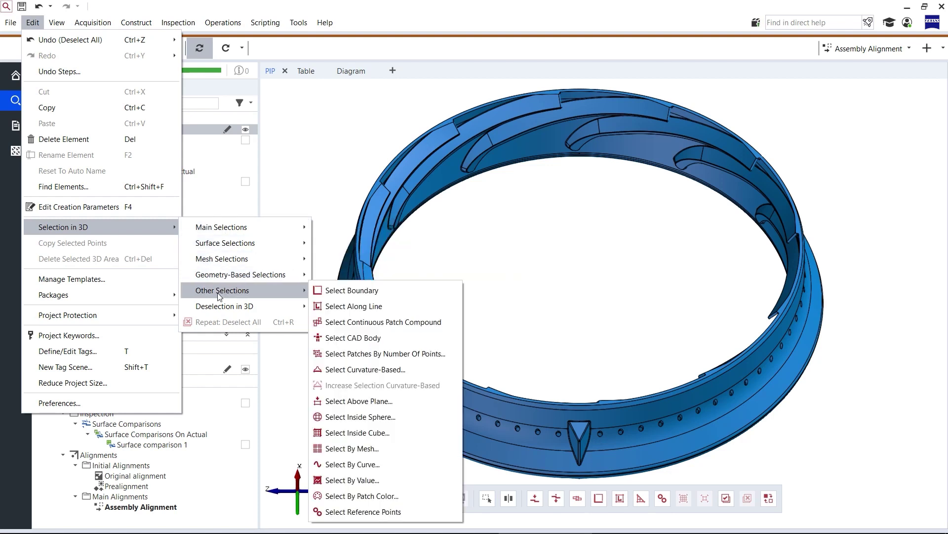
left_click(420, 416)
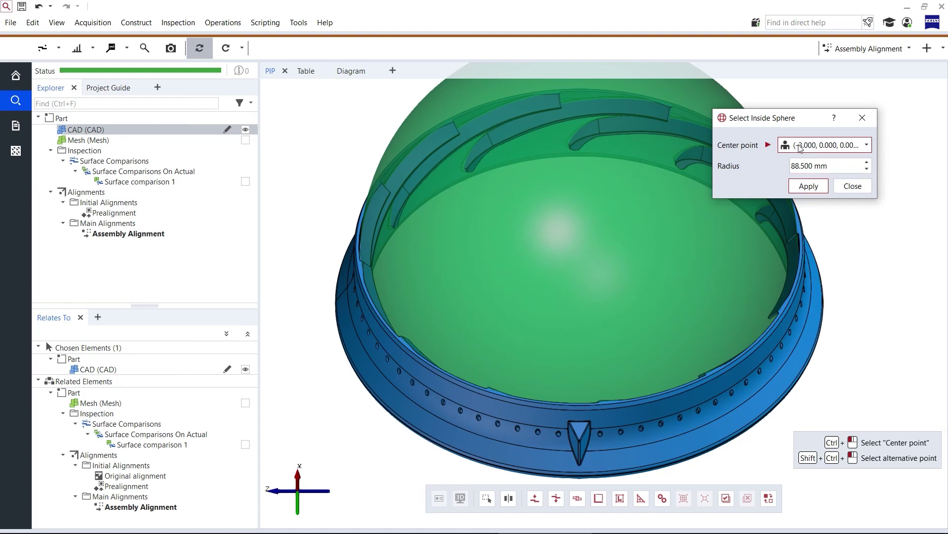
left_click(821, 146)
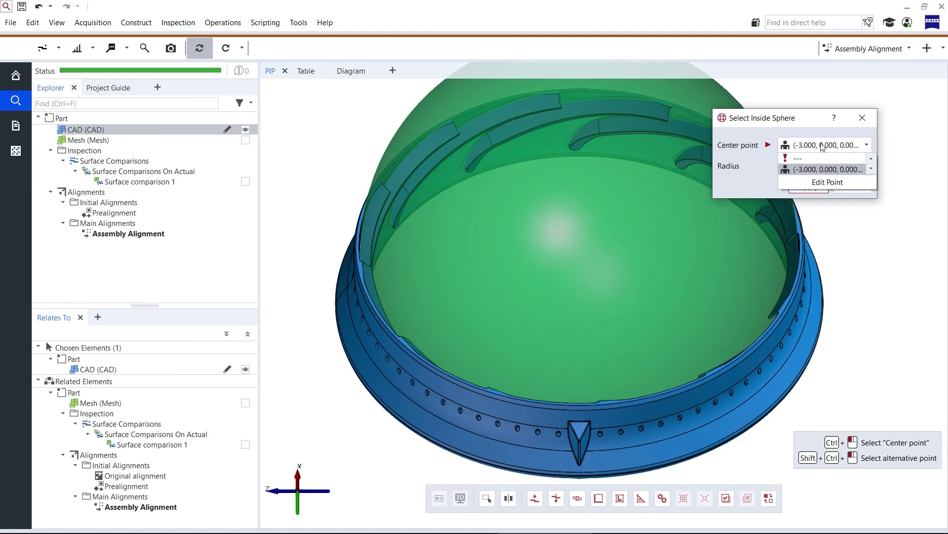
left_click(823, 179)
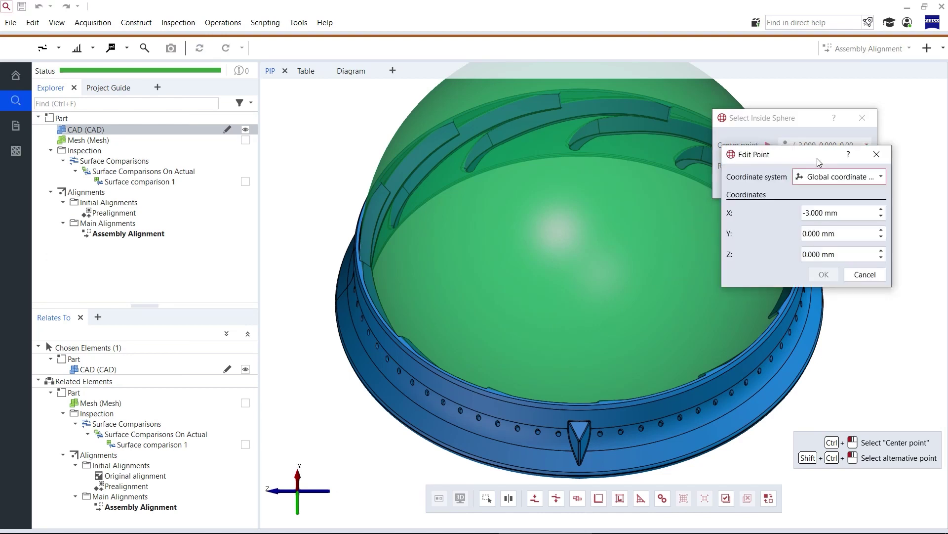
left_click(823, 213)
left_click(824, 274)
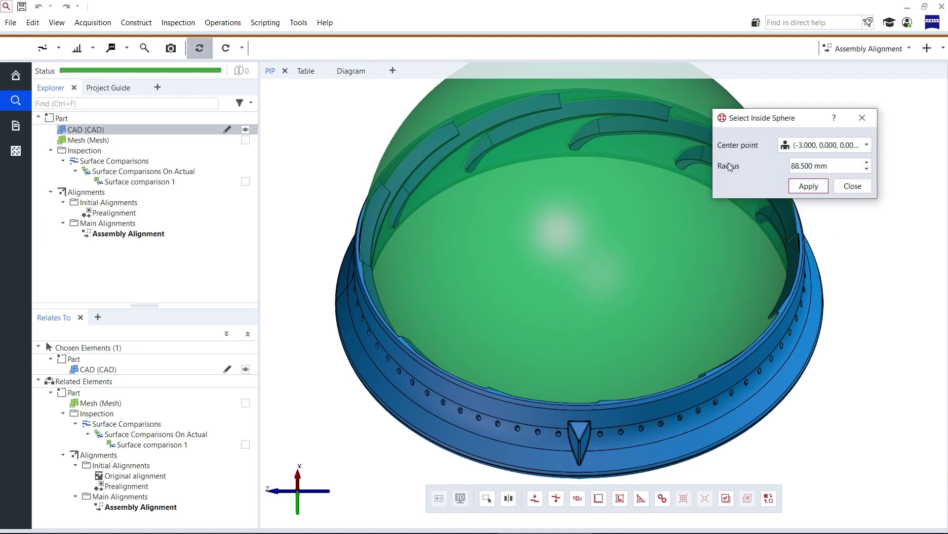
Use a sphere radius of 88.500 mm and select the vane surfaces inside it.
left_click(836, 166)
left_click_drag(595, 106, 597, 109)
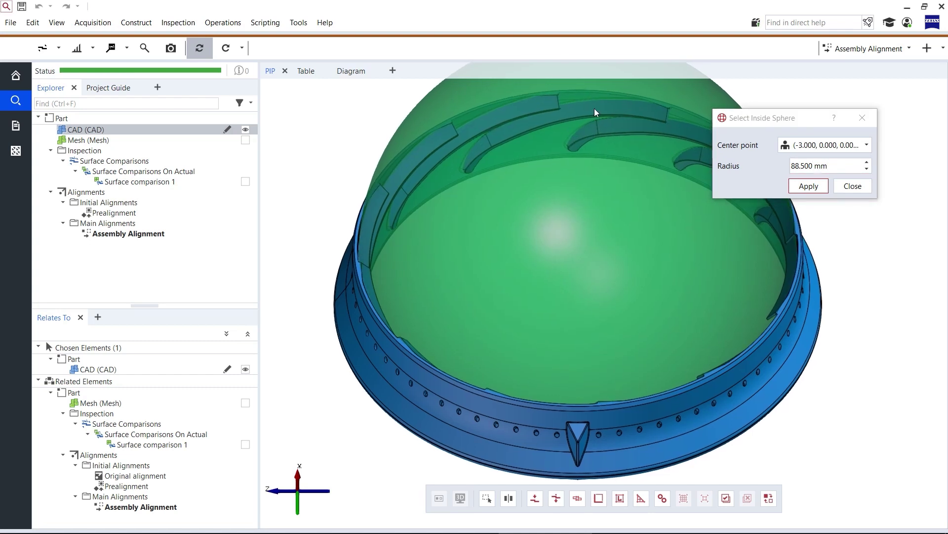
left_click(810, 186)
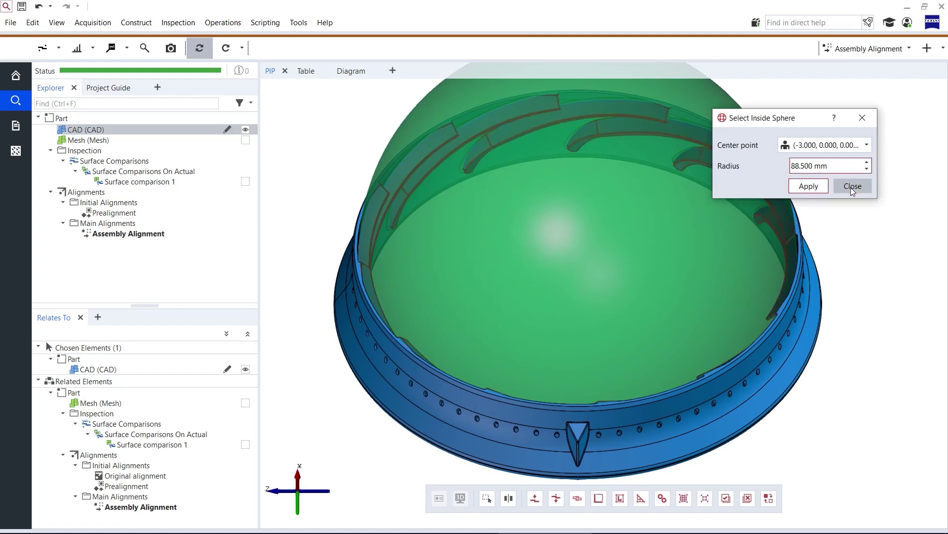
left_click(853, 189)
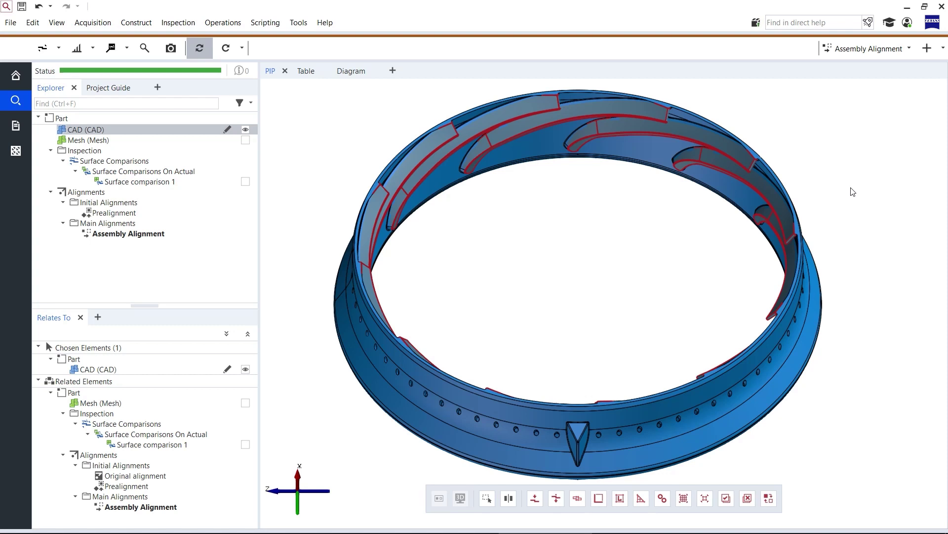
Build nominal Surface 1 from the selected vane patches as a Patch Compound From CAD.
left_click(146, 25)
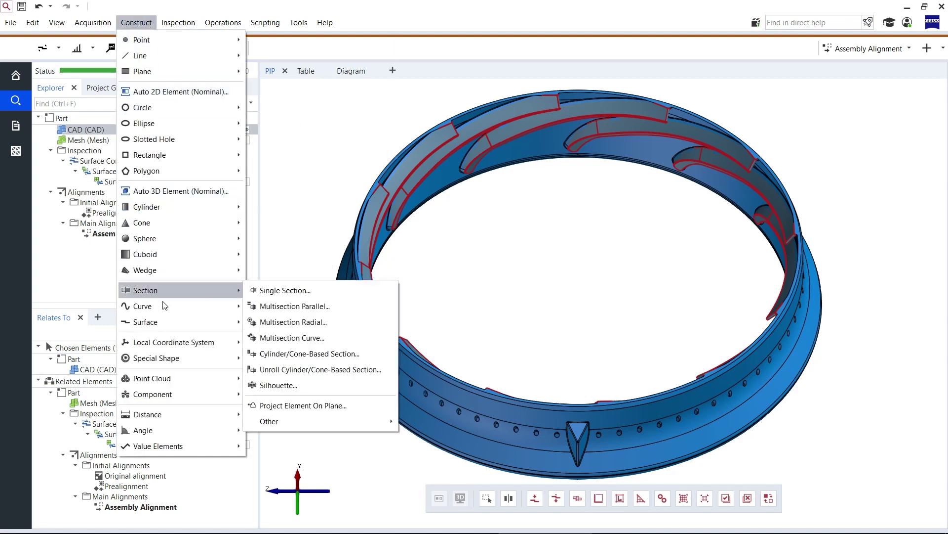
mouse_move(166, 323)
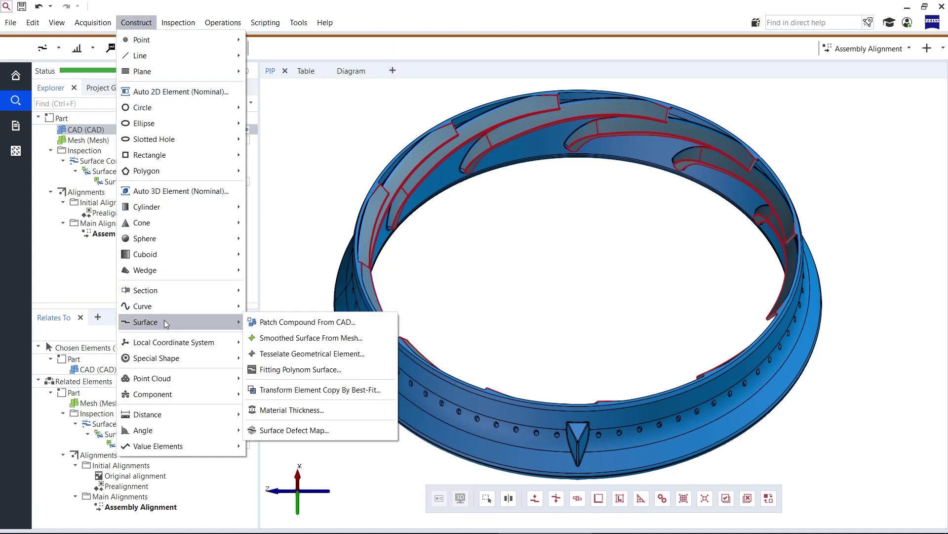
left_click(357, 325)
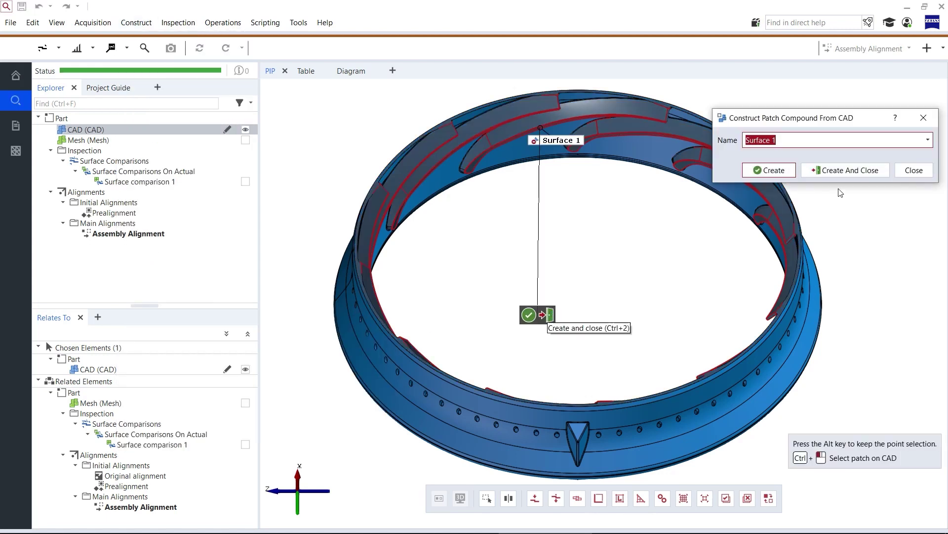
left_click(842, 172)
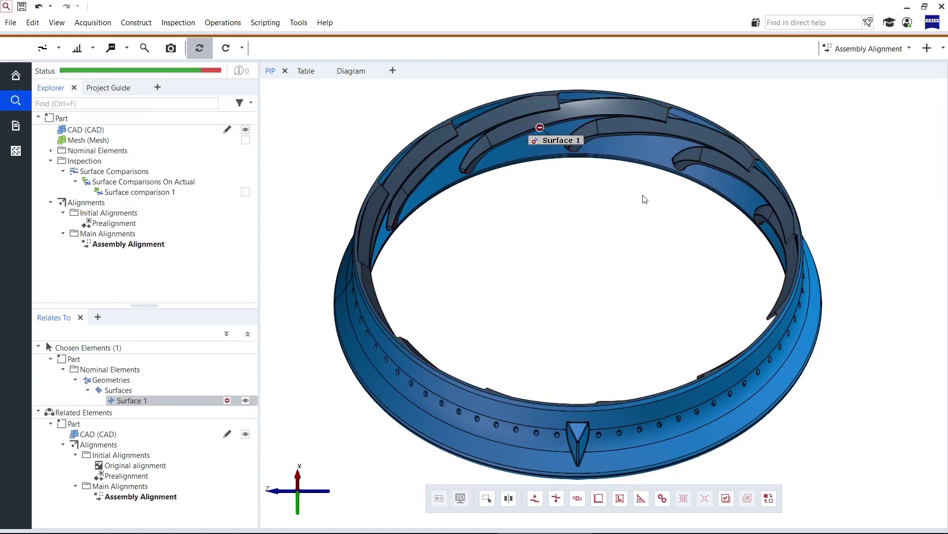
Give Surface 1 an actual counterpart using the Fitting Element measuring principle.
right_click(582, 250)
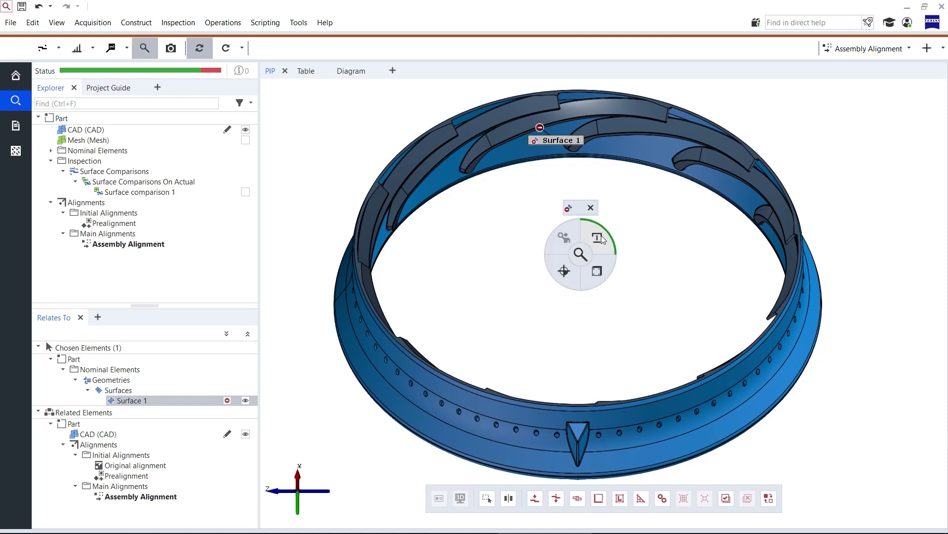
left_click(597, 238)
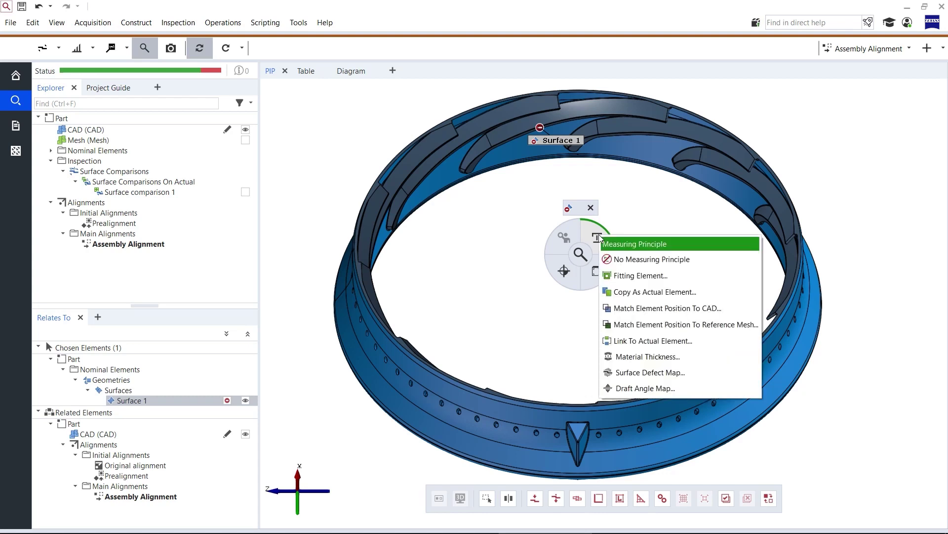
left_click(695, 275)
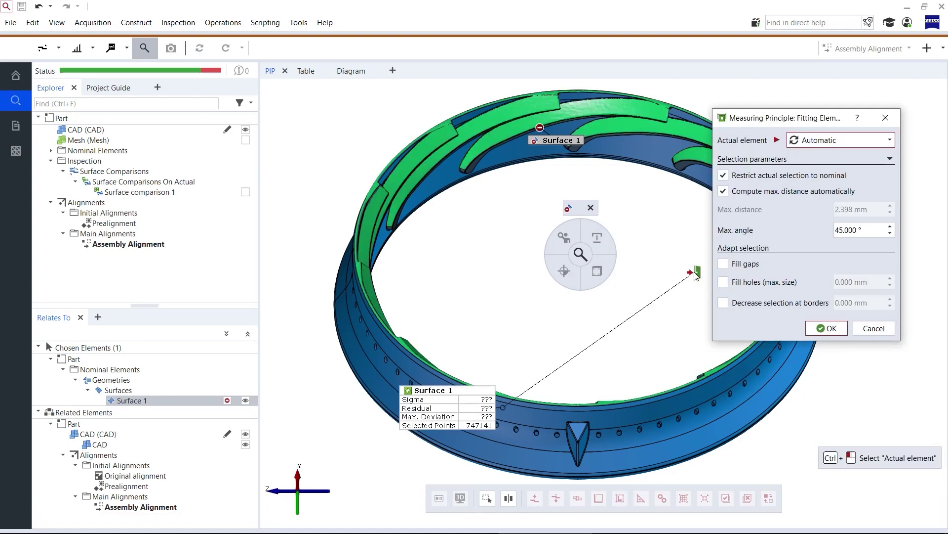
left_click(829, 329)
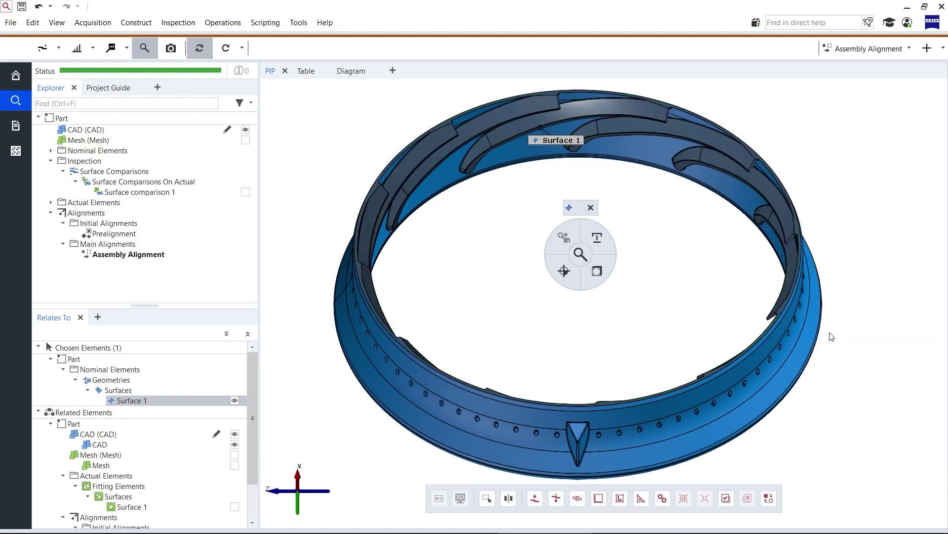
Create Functional Alignment 1 as a local best-fit on Surface 1, based on Assembly Alignment.
left_click(941, 49)
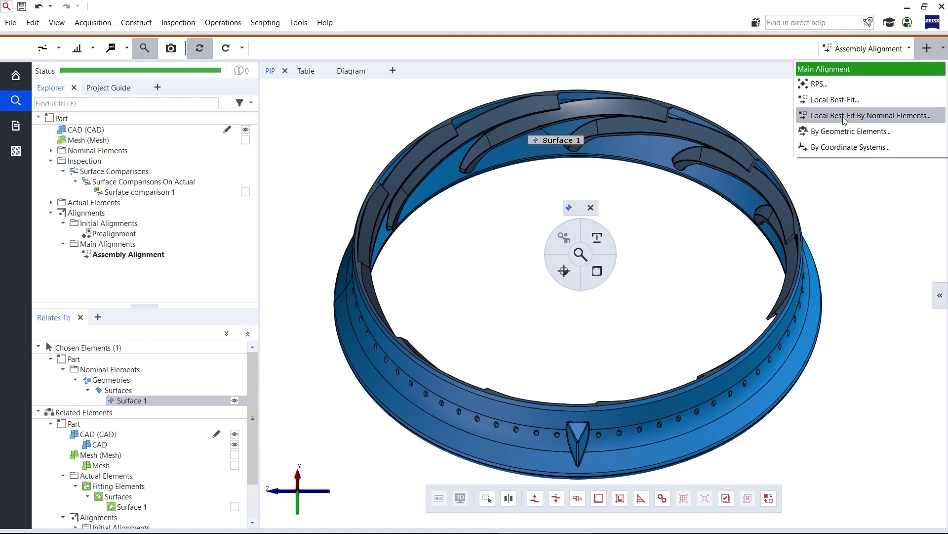
left_click(934, 116)
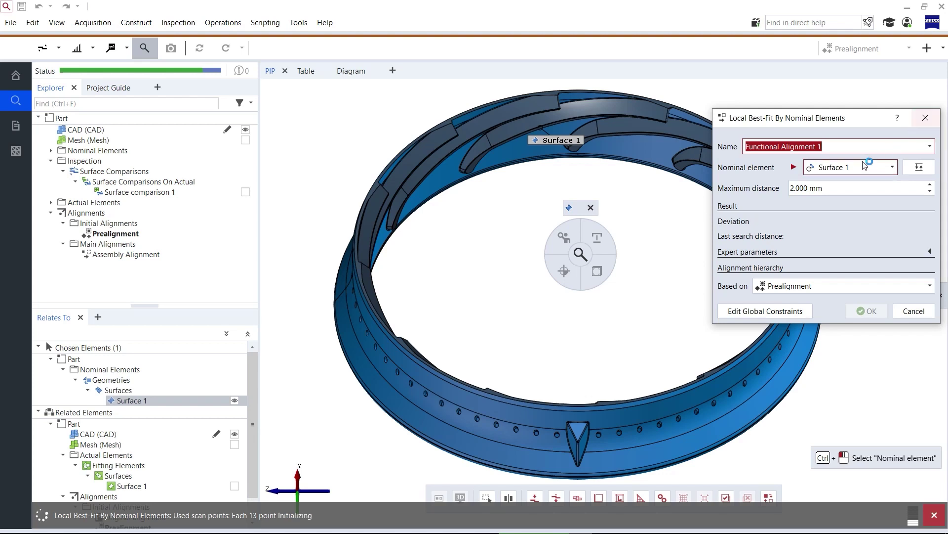
left_click(839, 170)
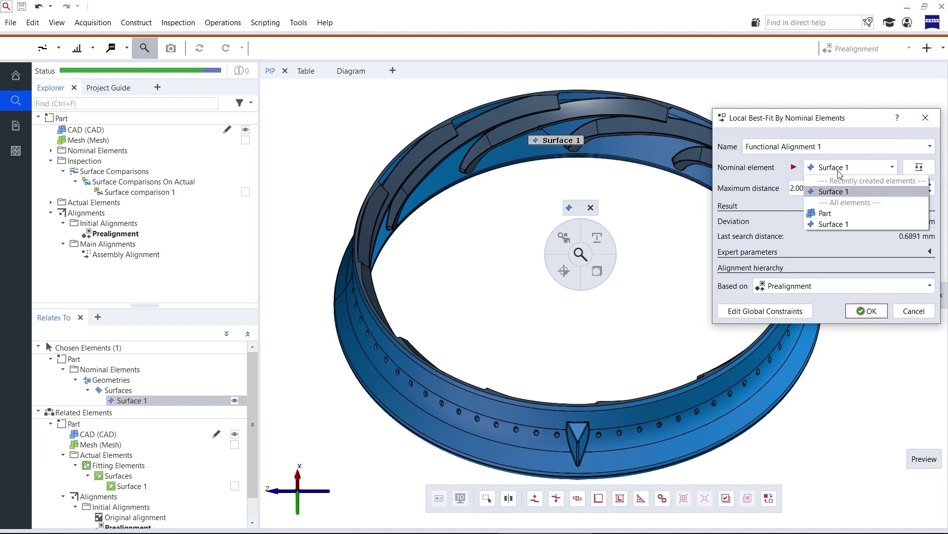
left_click(844, 174)
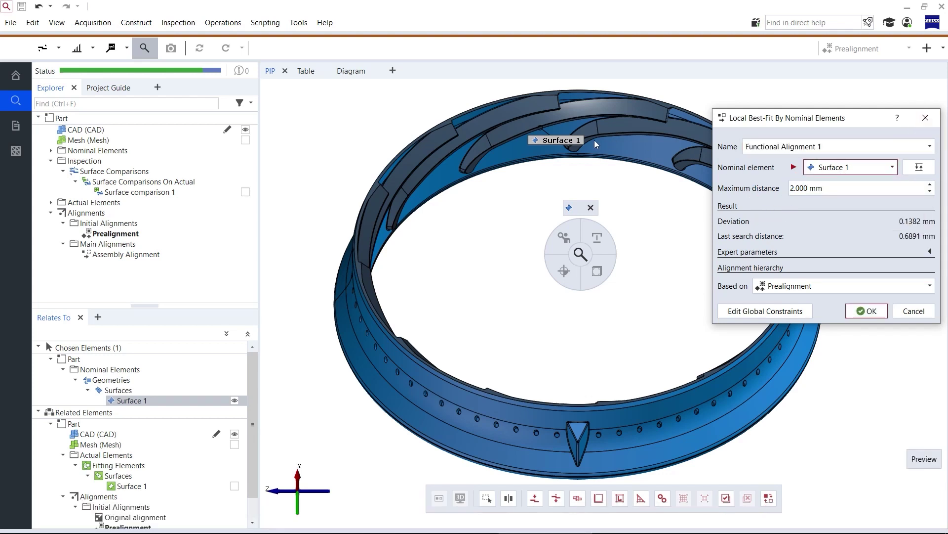
left_click(819, 288)
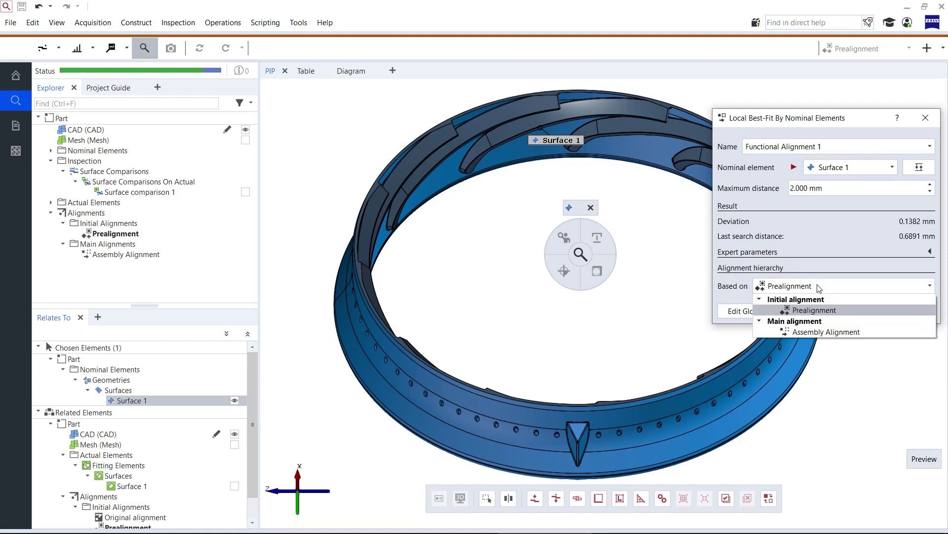
left_click(835, 331)
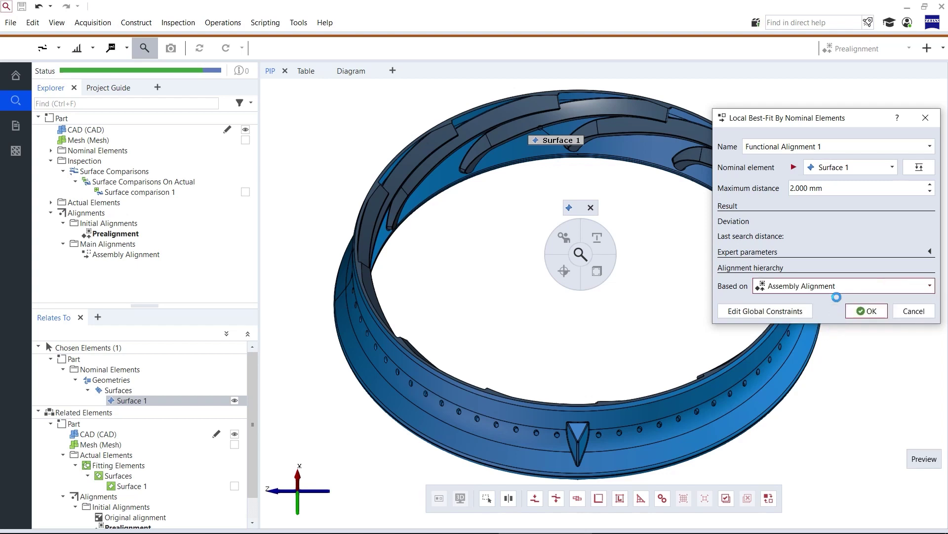
left_click(864, 313)
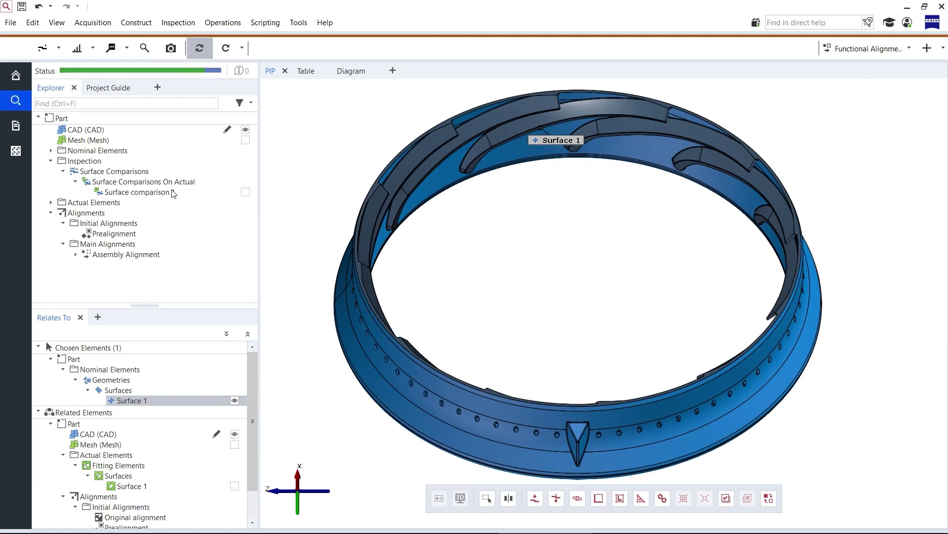
Display Surface comparison 1 on the ring and inspect the vanes' near-zero deviations from several angles.
left_click_drag(163, 192, 549, 229)
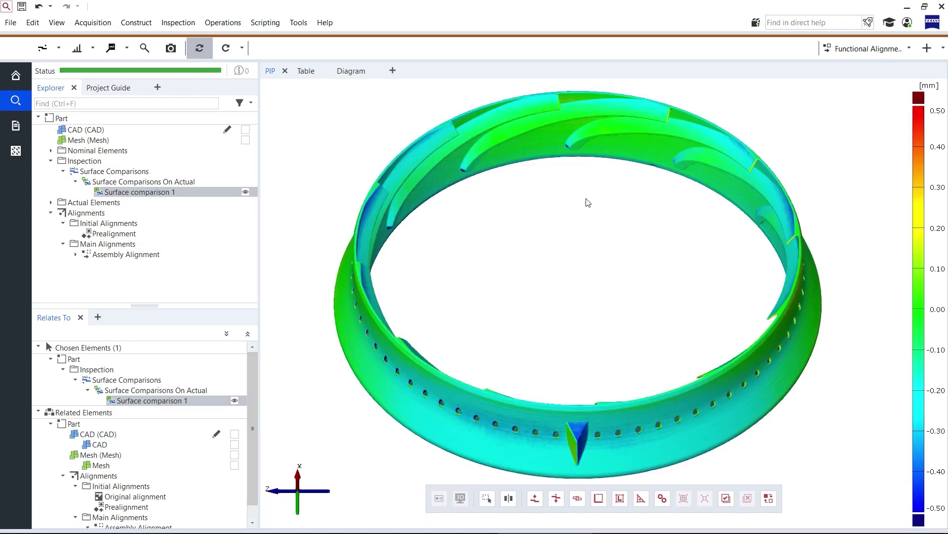
scroll(626, 136, "up", 5)
middle_click_drag(626, 161, 641, 193)
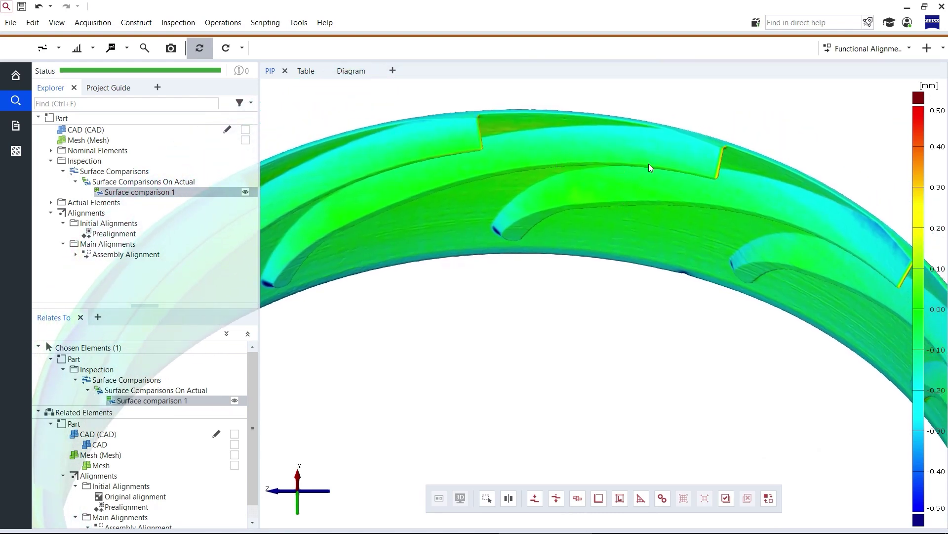
right_click_drag(624, 189, 662, 186)
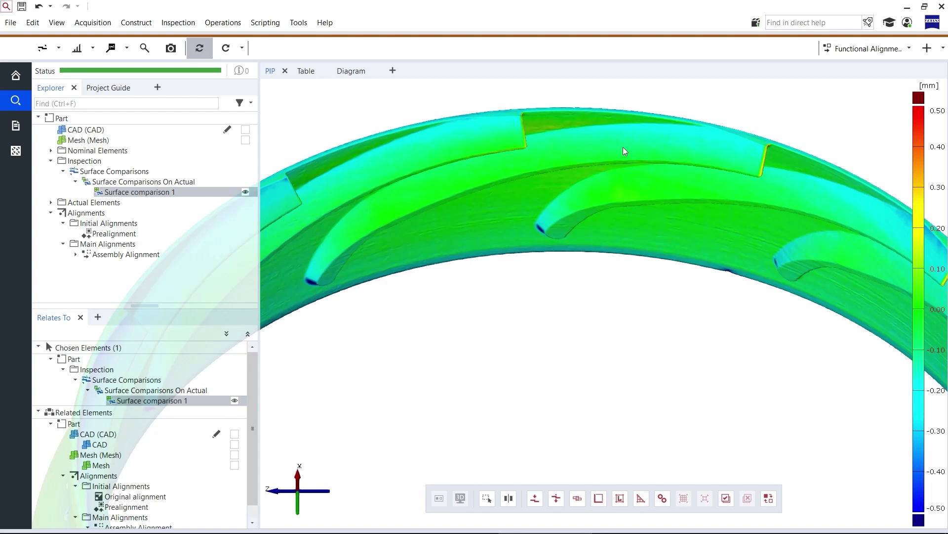
left_click_drag(611, 444, 596, 315)
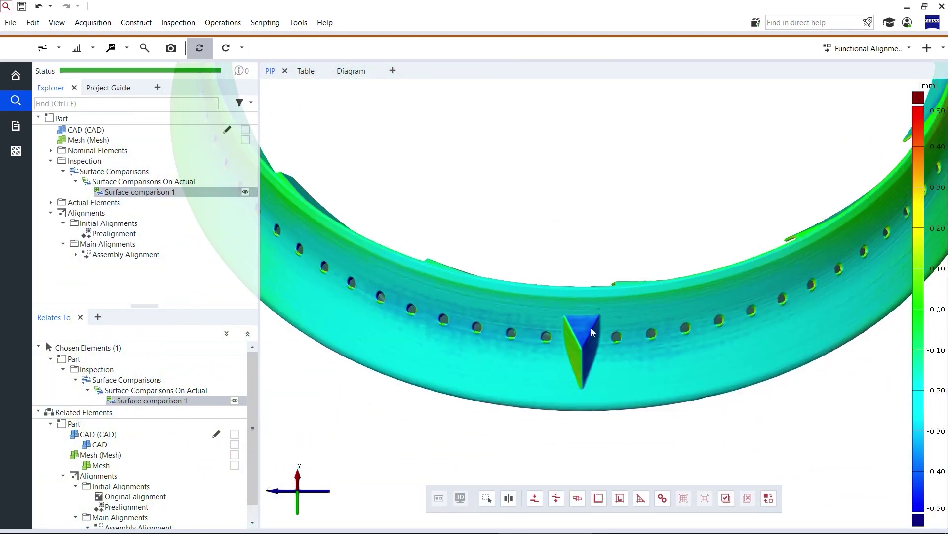